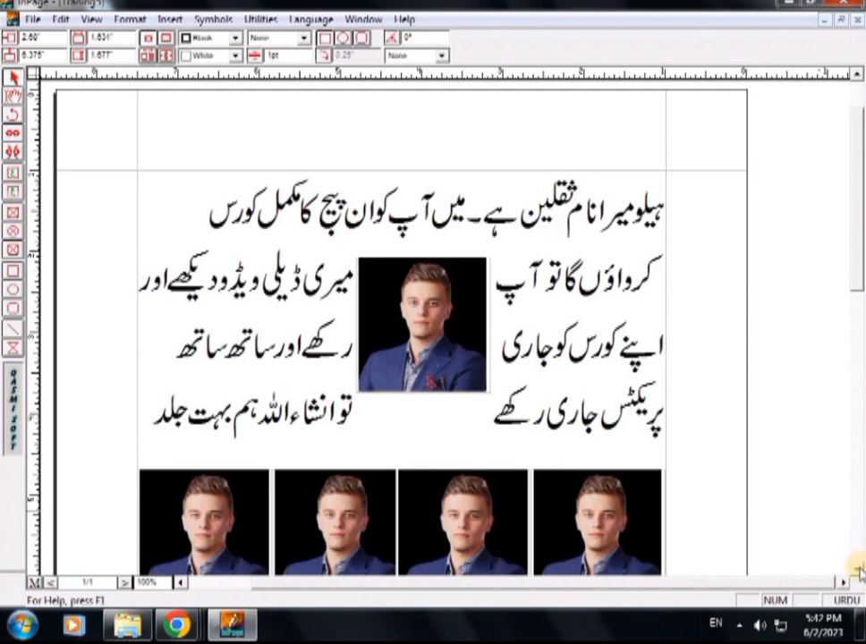
Step: Delete the whole four-column grid of portrait pictures below the fourth line of Urdu text
{"action": "scroll", "coordinate": [851, 561], "scroll_direction": "down", "scroll_amount": 2}
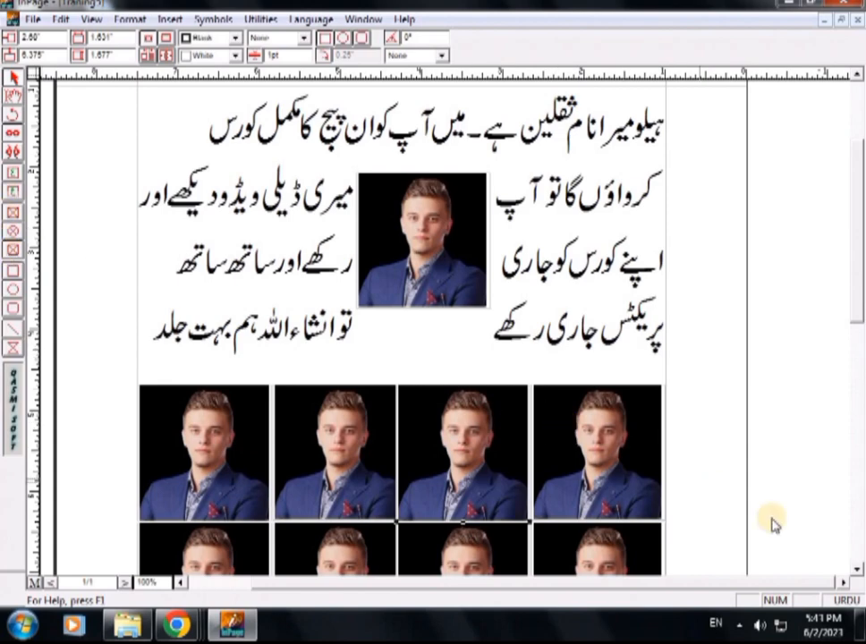
{"action": "scroll", "coordinate": [854, 573], "scroll_direction": "down", "scroll_amount": 10}
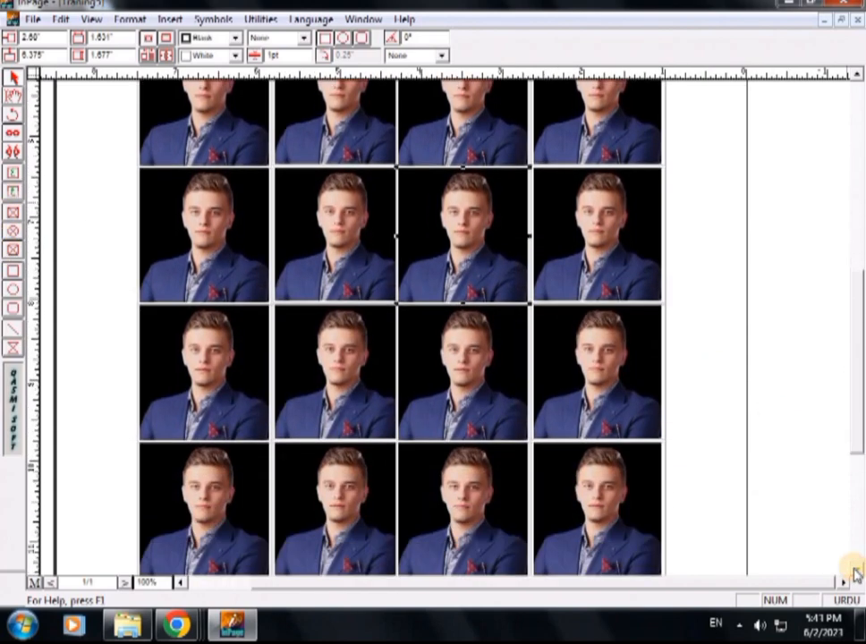
{"action": "left_click", "coordinate": [857, 75]}
{"action": "left_click_drag", "start_coordinate": [728, 192], "coordinate": [61, 510]}
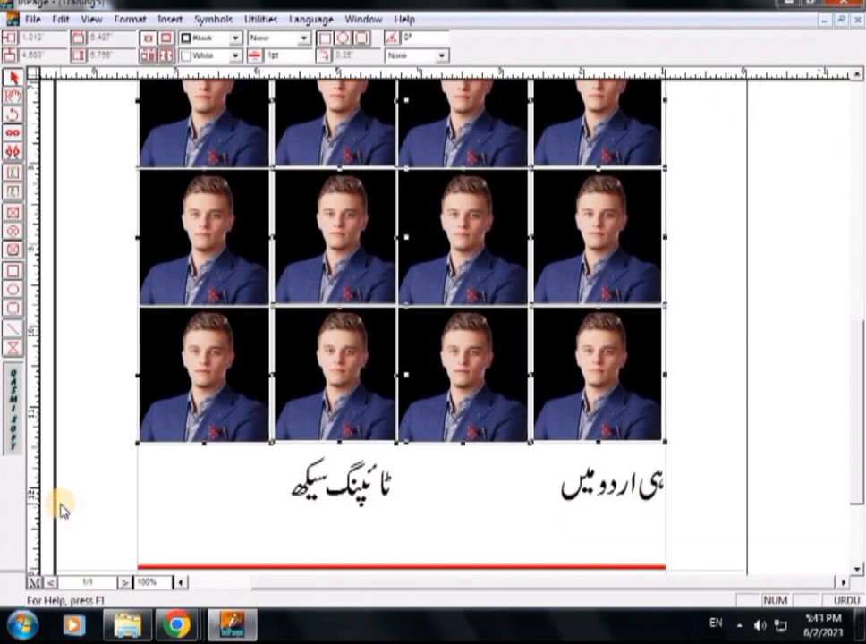
{"action": "key", "text": "Delete"}
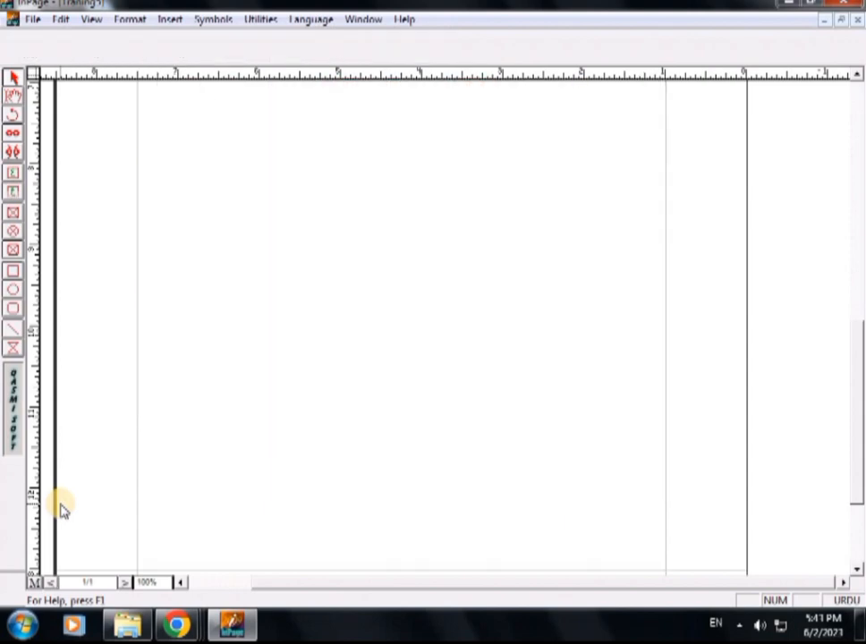
Step: Delete the remaining portrait picture from the middle of the Urdu paragraph
{"action": "left_click", "coordinate": [857, 77]}
{"action": "left_click", "coordinate": [858, 77]}
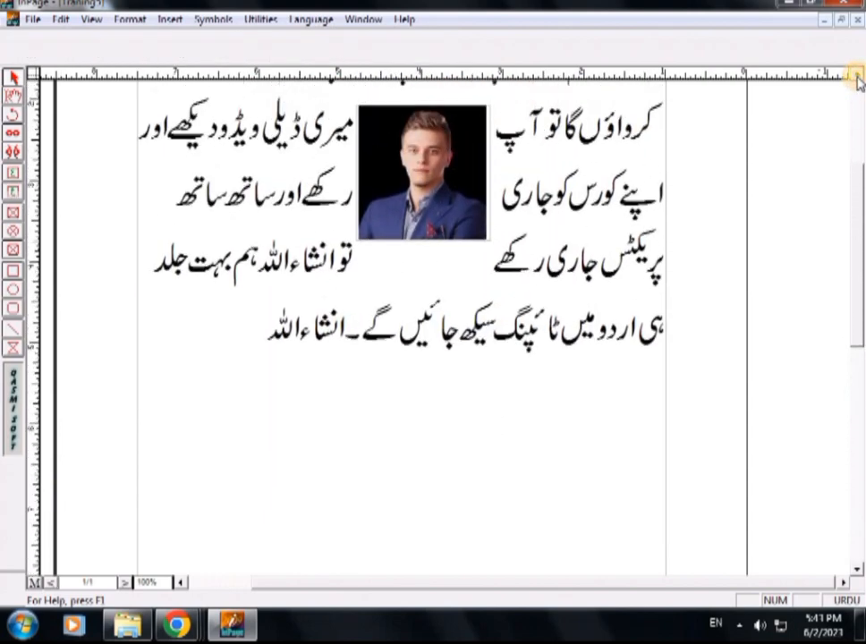
{"action": "left_click", "coordinate": [421, 202]}
{"action": "key", "text": "Delete"}
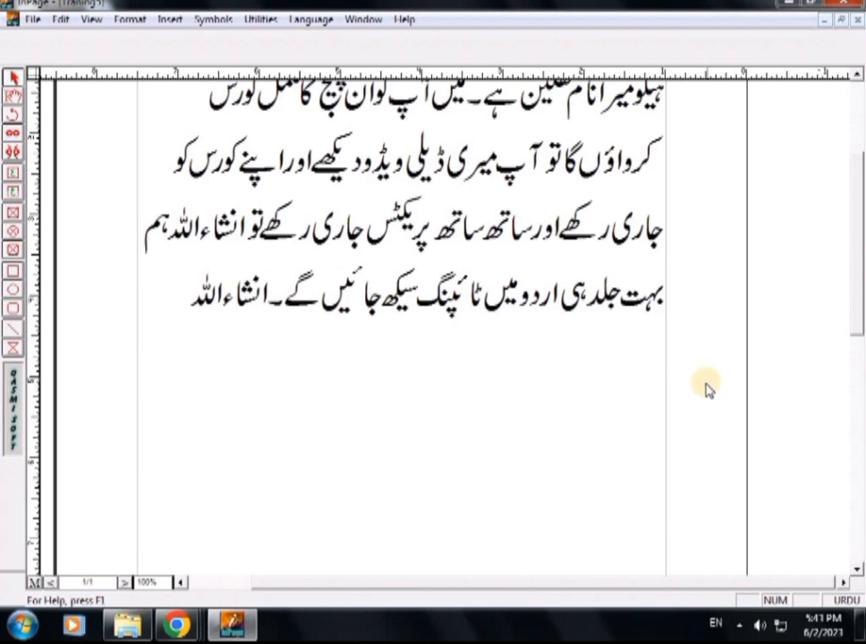
Step: Draw a circular picture box about 0.99 in across below the paragraph's left end and import Z1.jpg from the Desktop into it
{"action": "left_click", "coordinate": [12, 233]}
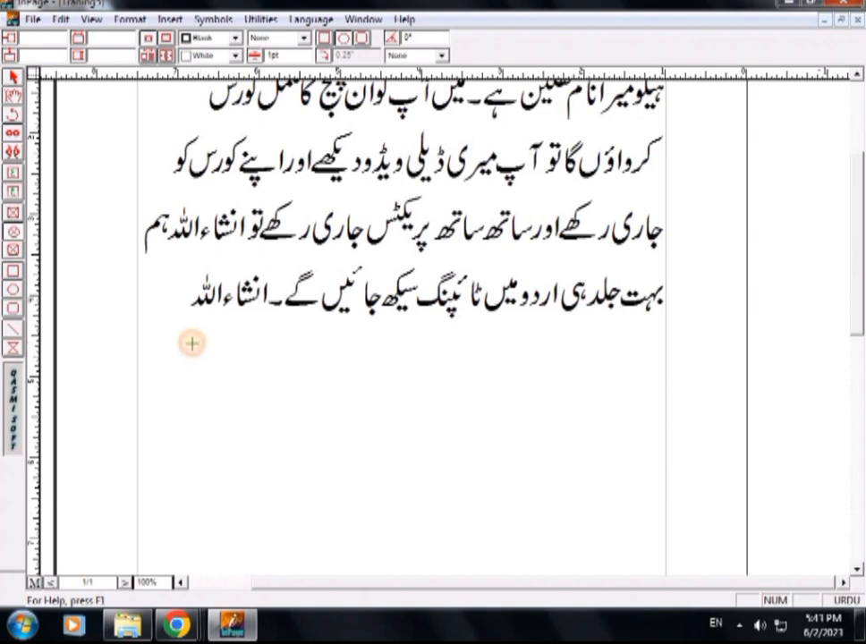
{"action": "left_click_drag", "start_coordinate": [191, 343], "coordinate": [273, 424]}
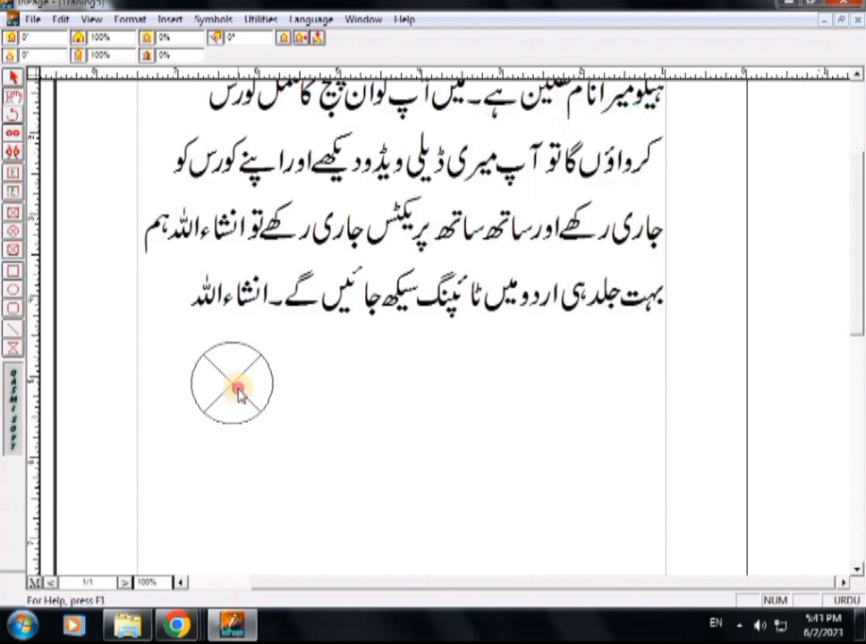
{"action": "key", "text": "shift+F5"}
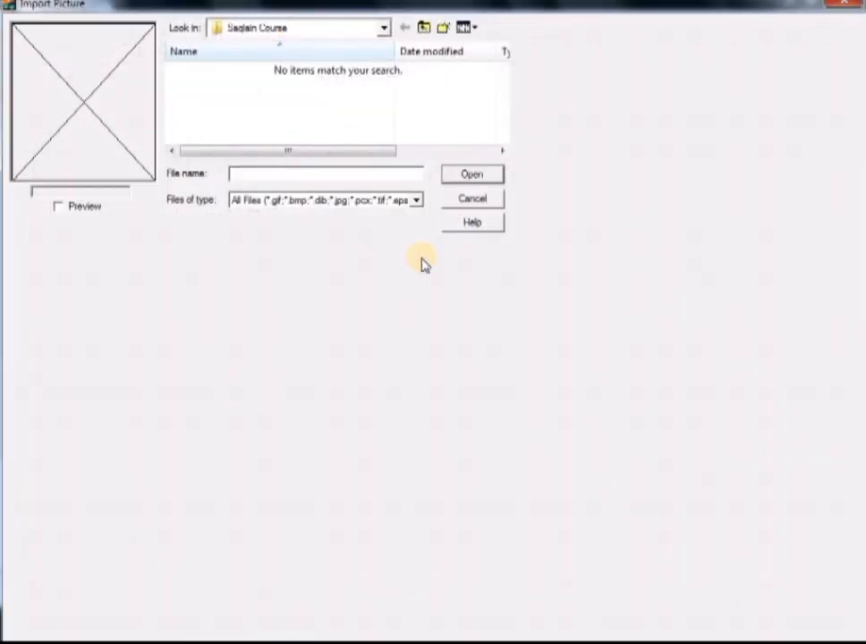
{"action": "left_click", "coordinate": [386, 28]}
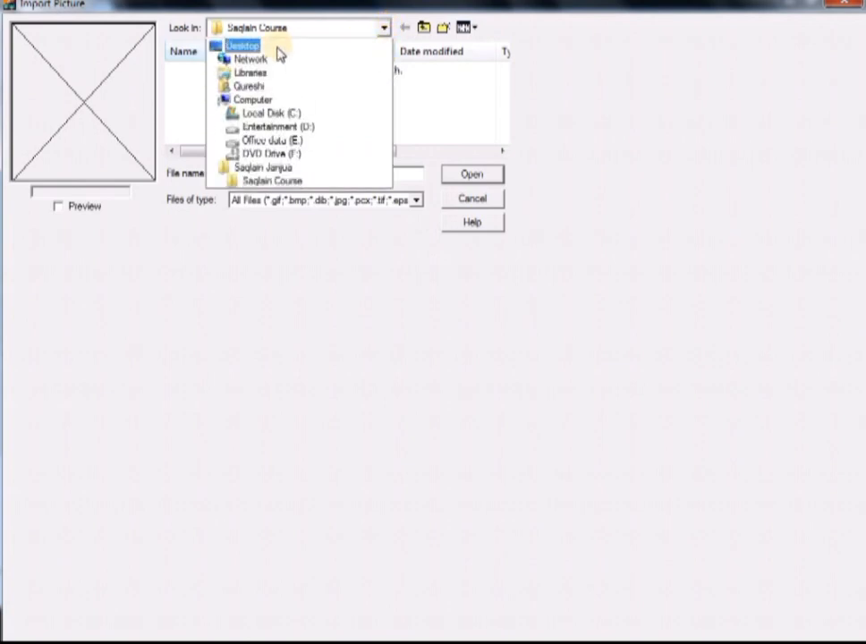
{"action": "left_click", "coordinate": [237, 44]}
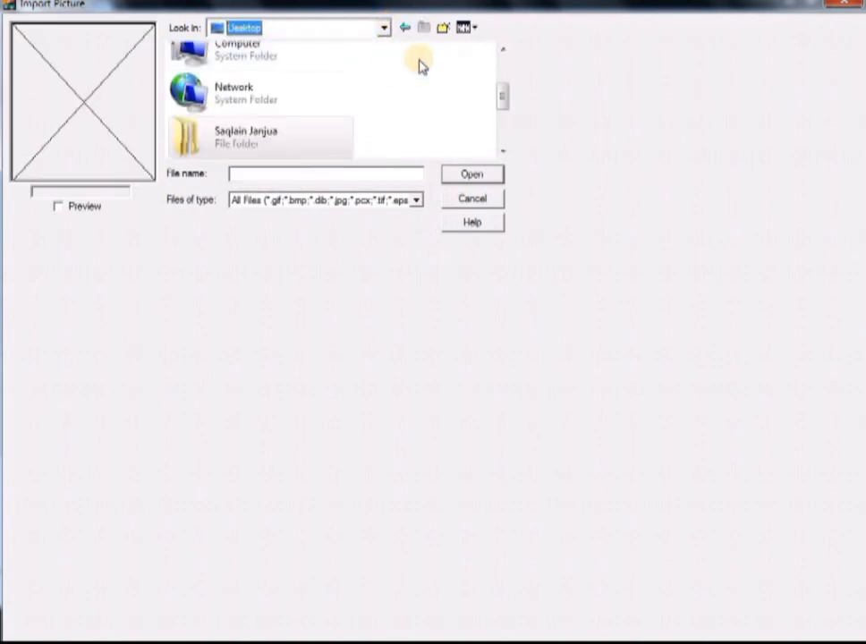
{"action": "left_click", "coordinate": [504, 146]}
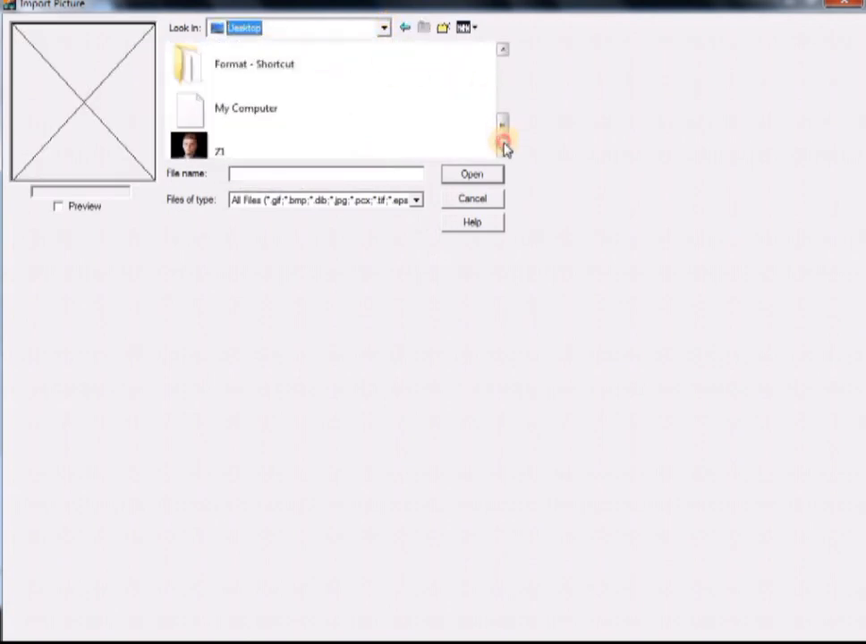
{"action": "left_click", "coordinate": [189, 147]}
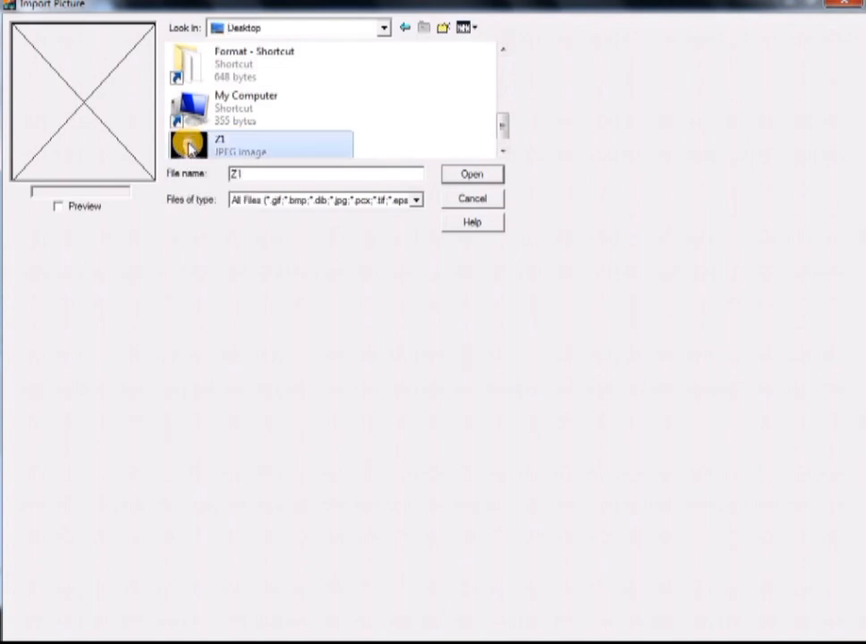
{"action": "left_click", "coordinate": [464, 179]}
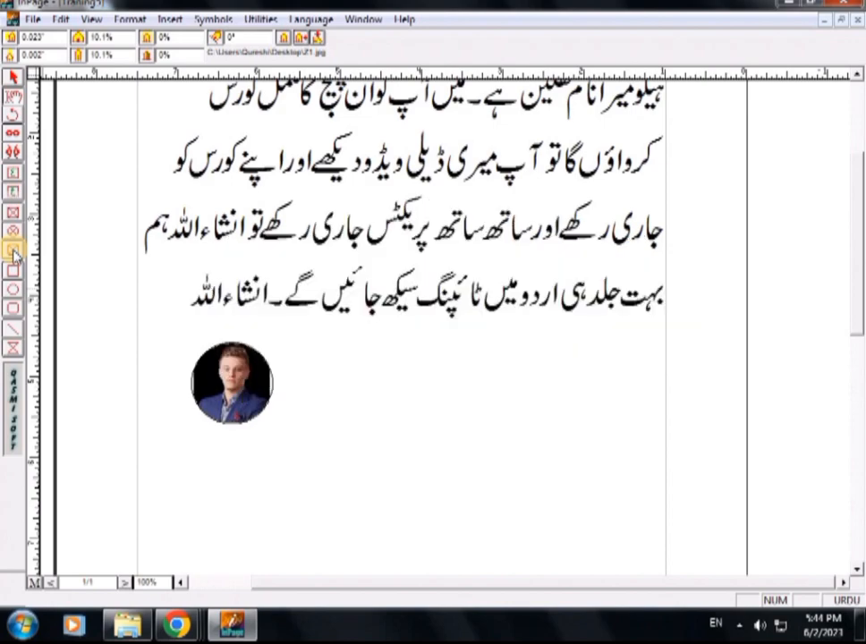
Step: Draw a rounded rectangular picture box beside the circular picture, below the text, and import Z1.jpg from the Desktop into it
{"action": "left_click", "coordinate": [13, 253]}
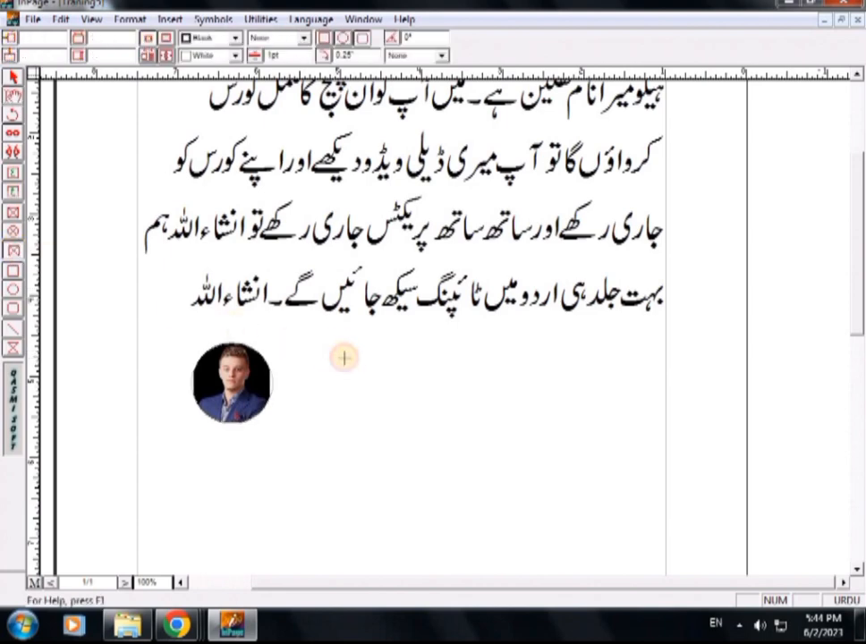
{"action": "left_click_drag", "start_coordinate": [334, 348], "coordinate": [418, 432]}
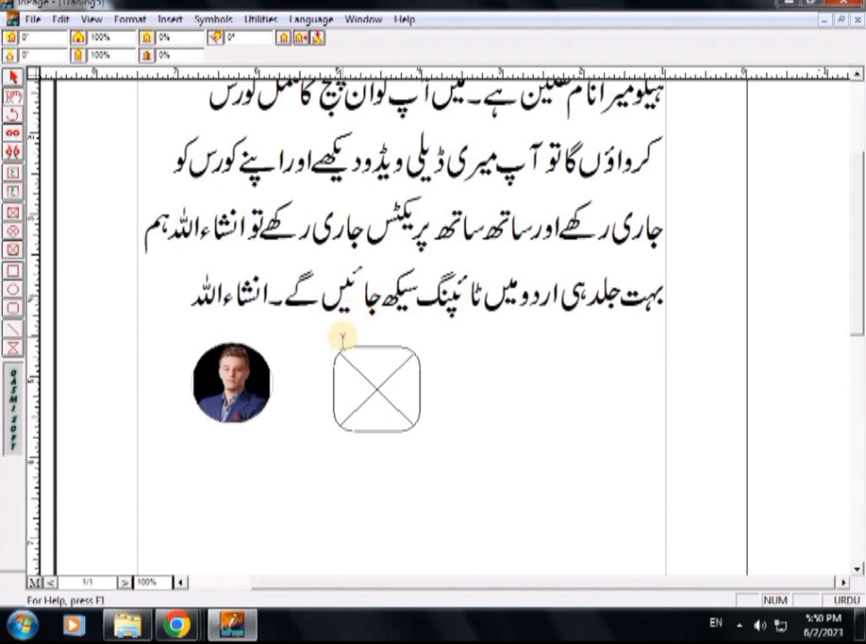
{"action": "key", "text": "shift+f"}
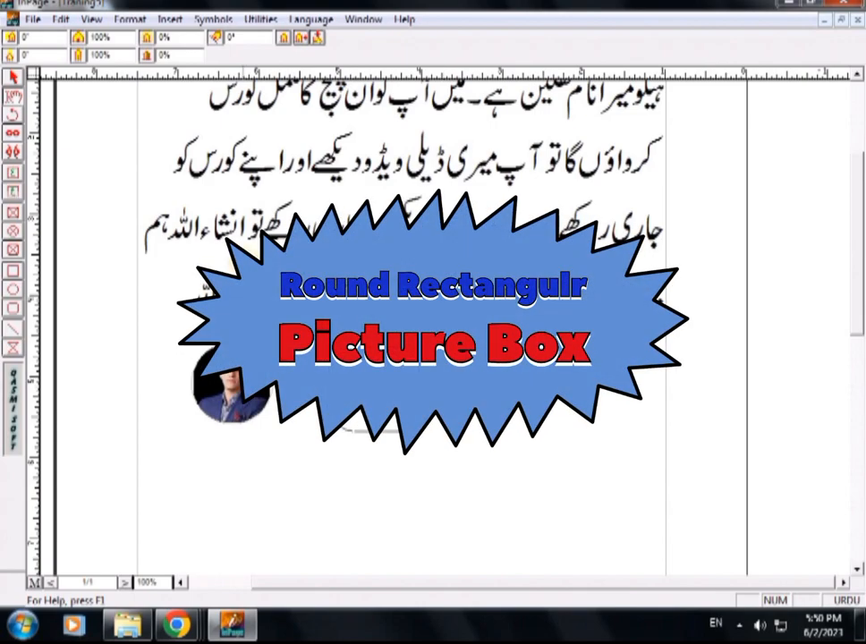
{"action": "double_click", "coordinate": [346, 376]}
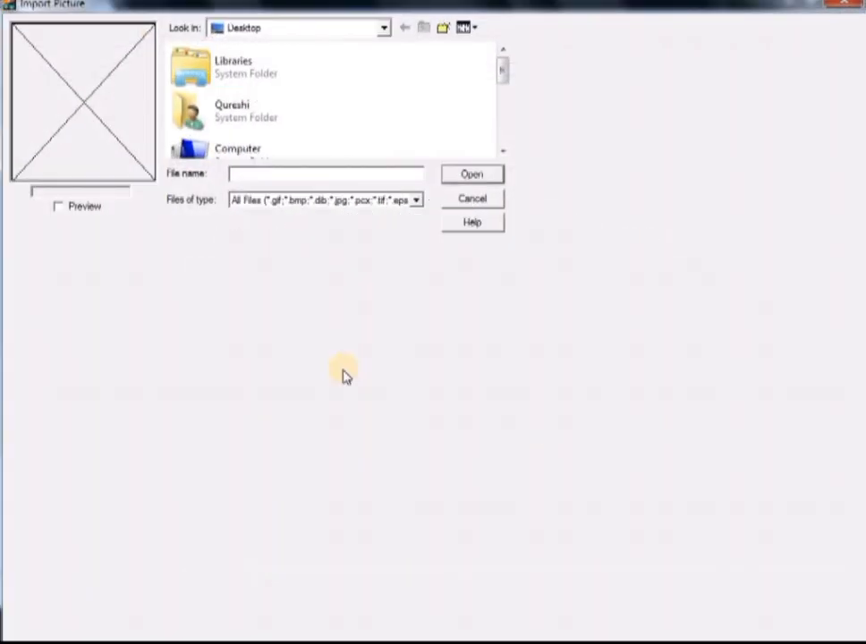
{"action": "scroll", "coordinate": [503, 149], "scroll_direction": "down", "scroll_amount": 3}
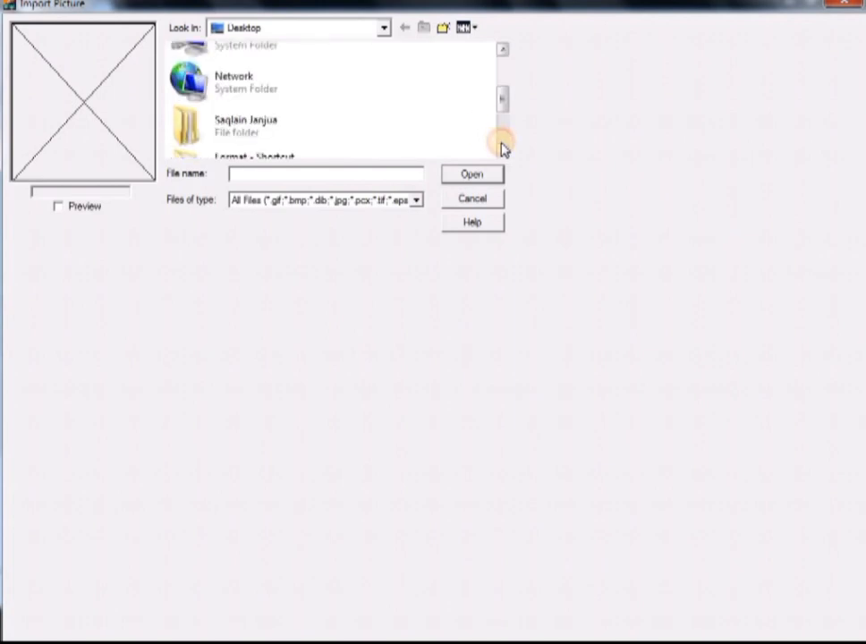
{"action": "left_click", "coordinate": [190, 141]}
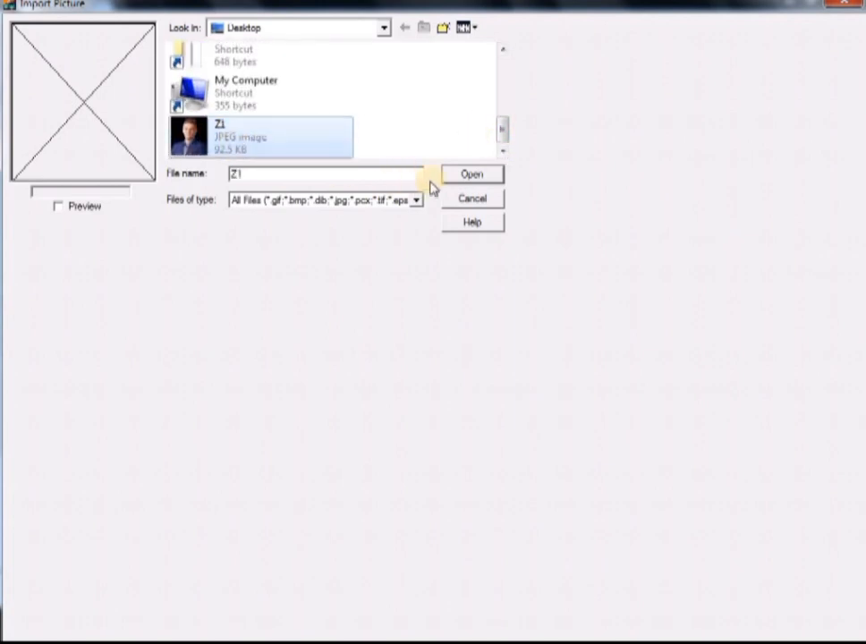
{"action": "left_click", "coordinate": [467, 174]}
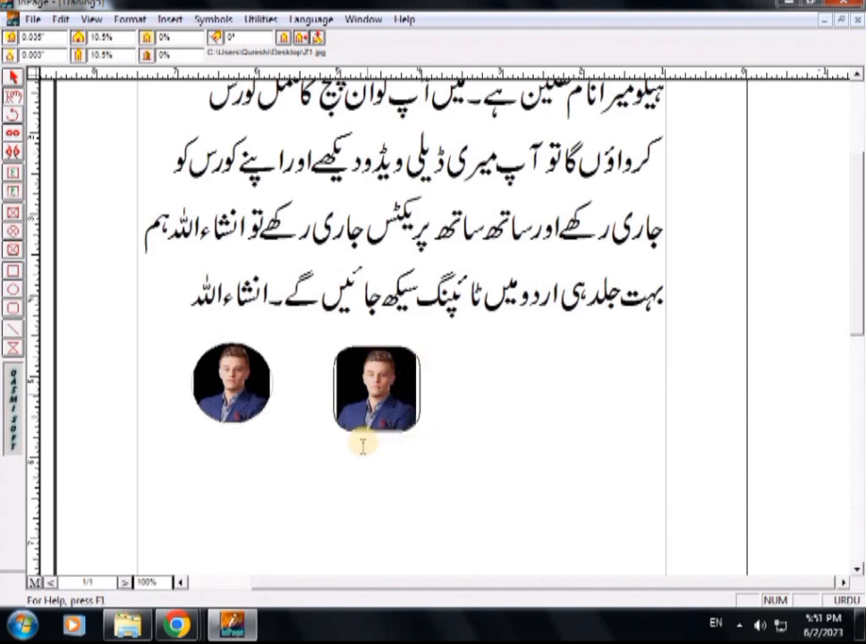
Step: Draw a rectangular picture box to the right of the rounded one and import Z1.jpg from the Desktop into it
{"action": "left_click", "coordinate": [13, 193]}
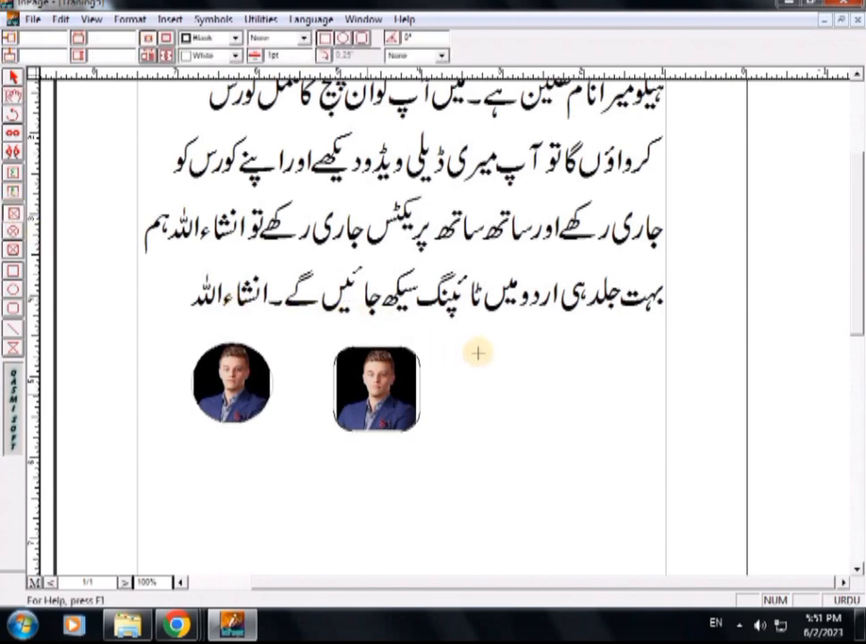
{"action": "left_click_drag", "start_coordinate": [478, 349], "coordinate": [573, 435]}
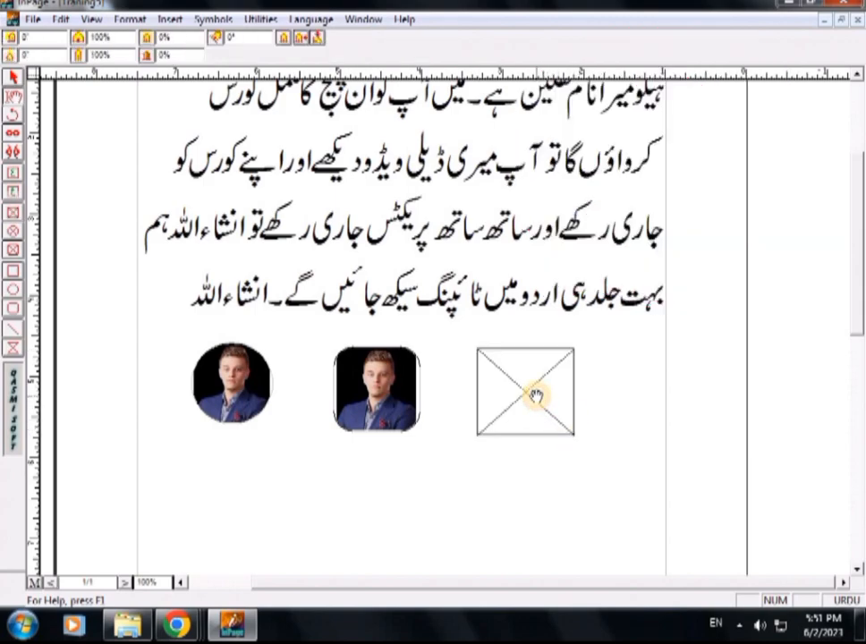
{"action": "double_click", "coordinate": [535, 397]}
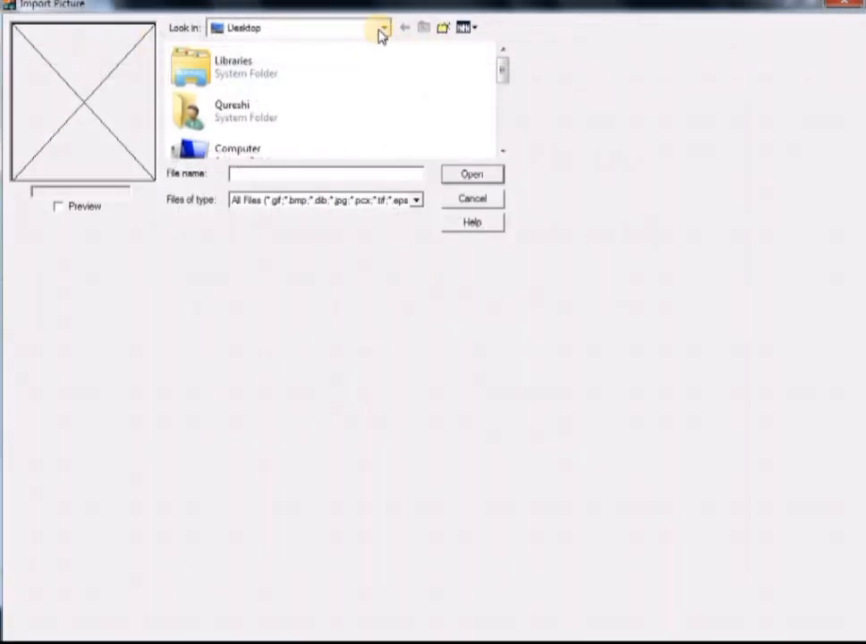
{"action": "left_click", "coordinate": [382, 30]}
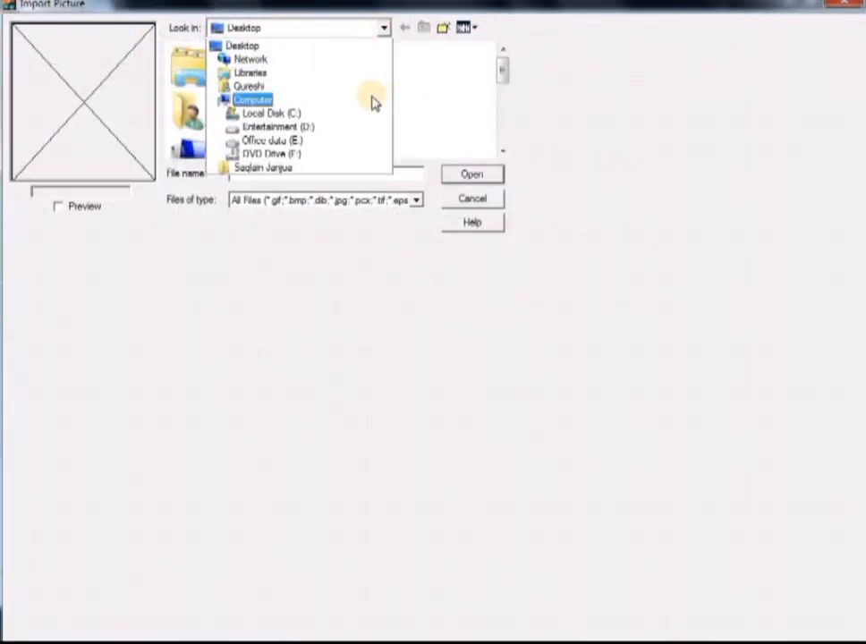
{"action": "left_click", "coordinate": [502, 116]}
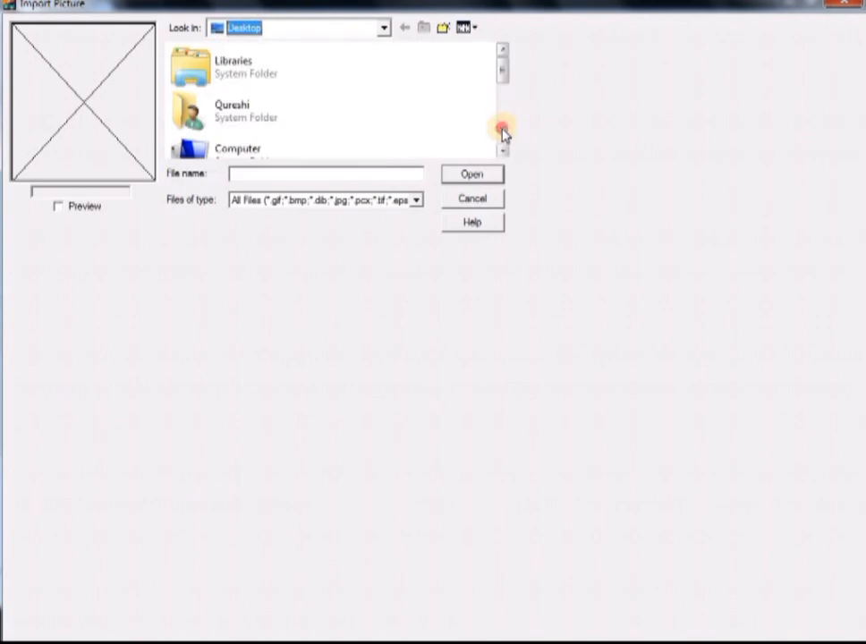
{"action": "left_click", "coordinate": [502, 133]}
{"action": "left_click", "coordinate": [502, 135]}
{"action": "left_click", "coordinate": [185, 137]}
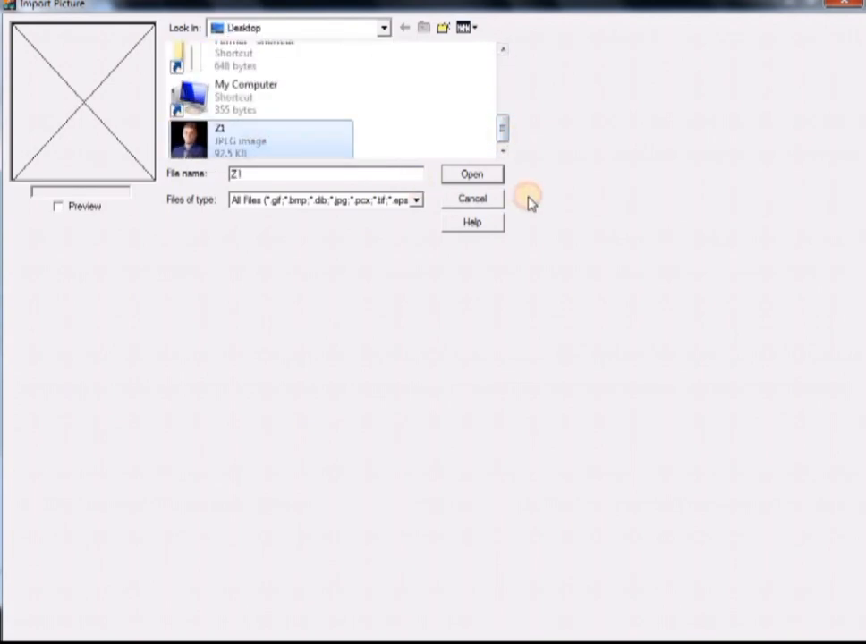
{"action": "left_click", "coordinate": [476, 177]}
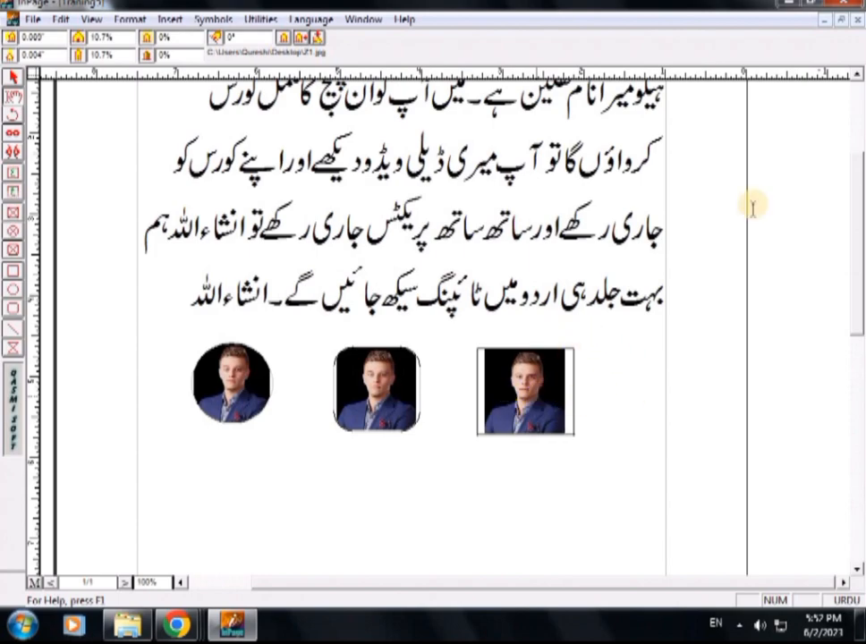
Step: Apply full justification to all four lines of the Urdu paragraph
{"action": "left_click", "coordinate": [856, 77]}
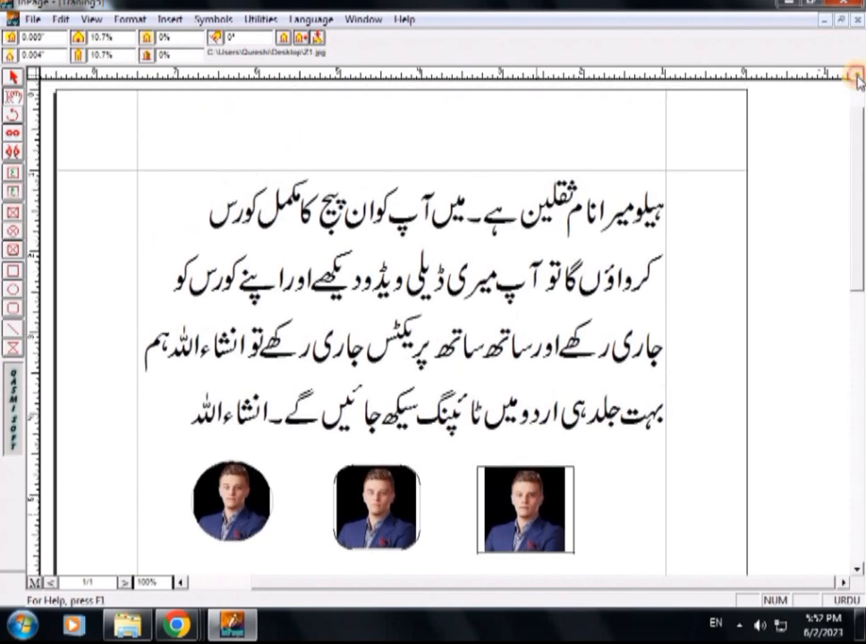
{"action": "left_click_drag", "start_coordinate": [663, 205], "coordinate": [194, 396]}
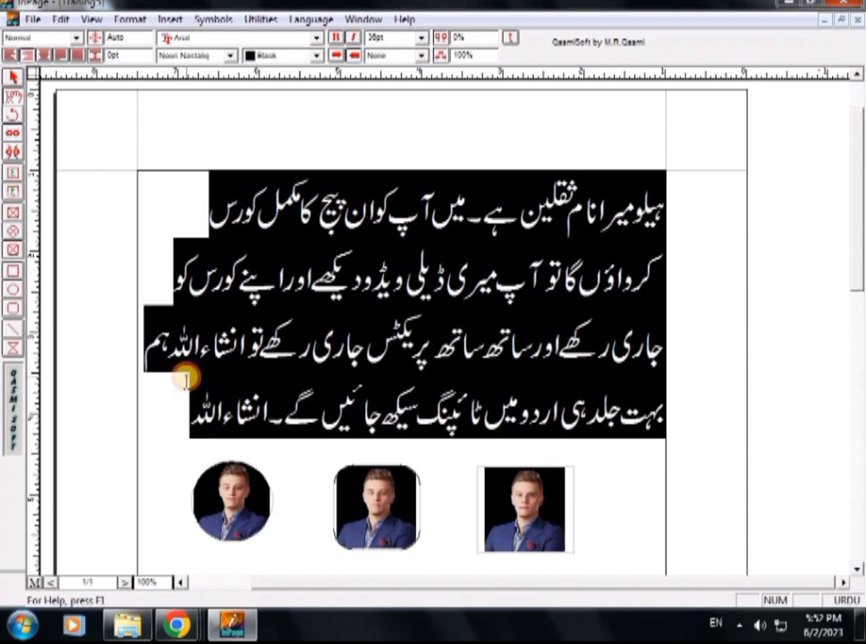
{"action": "left_click", "coordinate": [78, 56]}
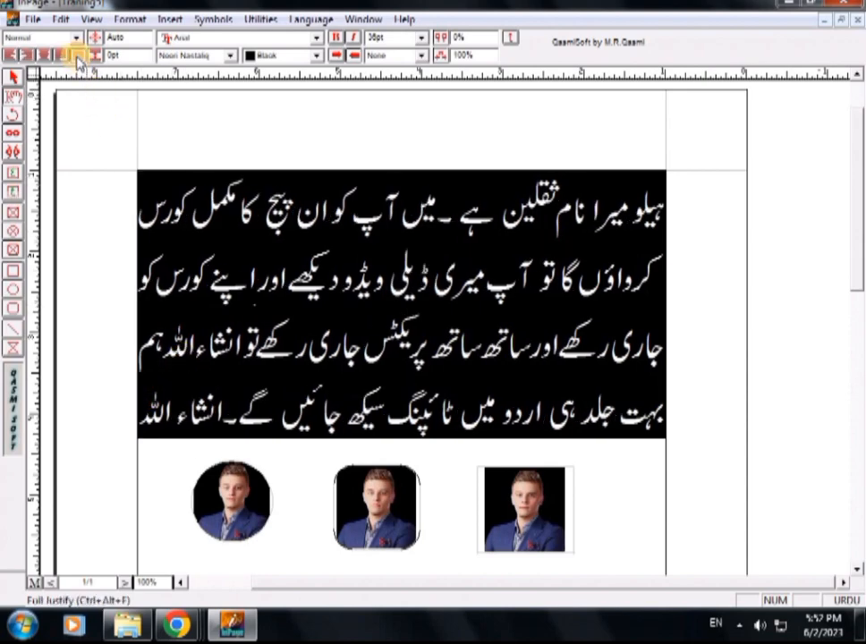
Step: Shift the portrait inside the circular picture box to offsets of about 0.013 in and 0.012 in
{"action": "left_click", "coordinate": [240, 491]}
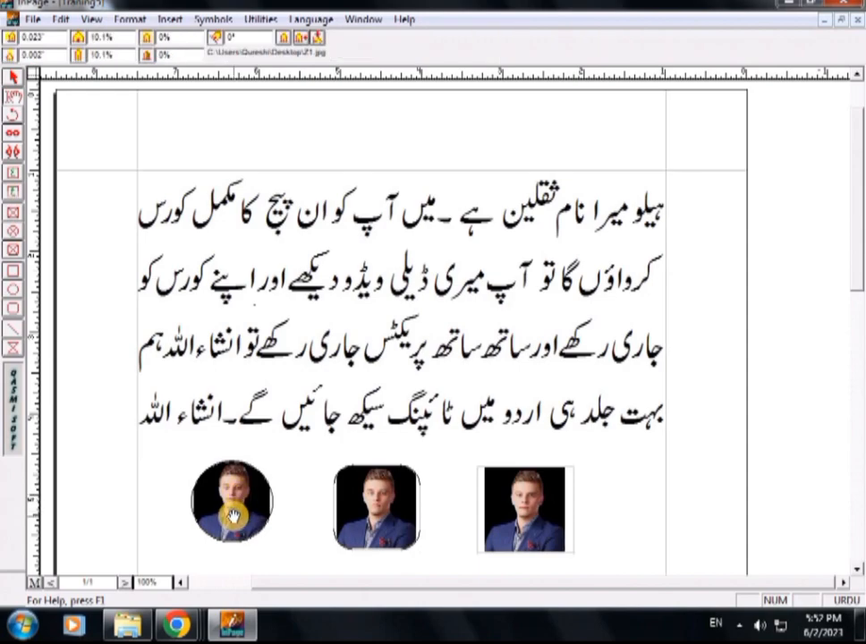
{"action": "mouse_move", "coordinate": [232, 516]}
{"action": "left_mouse_down"}
{"action": "mouse_move", "coordinate": [265, 462]}
{"action": "mouse_move", "coordinate": [246, 393]}
{"action": "mouse_move", "coordinate": [261, 445]}
{"action": "mouse_move", "coordinate": [228, 512]}
{"action": "mouse_move", "coordinate": [232, 504]}
{"action": "left_mouse_up"}
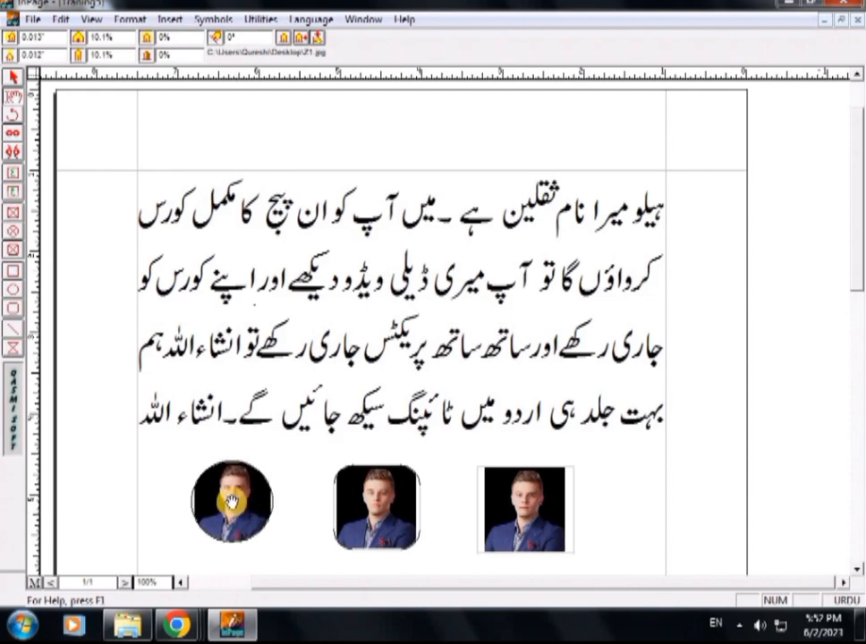
Step: Move the circular picture up into the paragraph's second and third lines, at about 4.55 in horizontally and 2.14 in vertically
{"action": "left_click", "coordinate": [15, 78]}
{"action": "left_click_drag", "start_coordinate": [118, 422], "coordinate": [306, 569]}
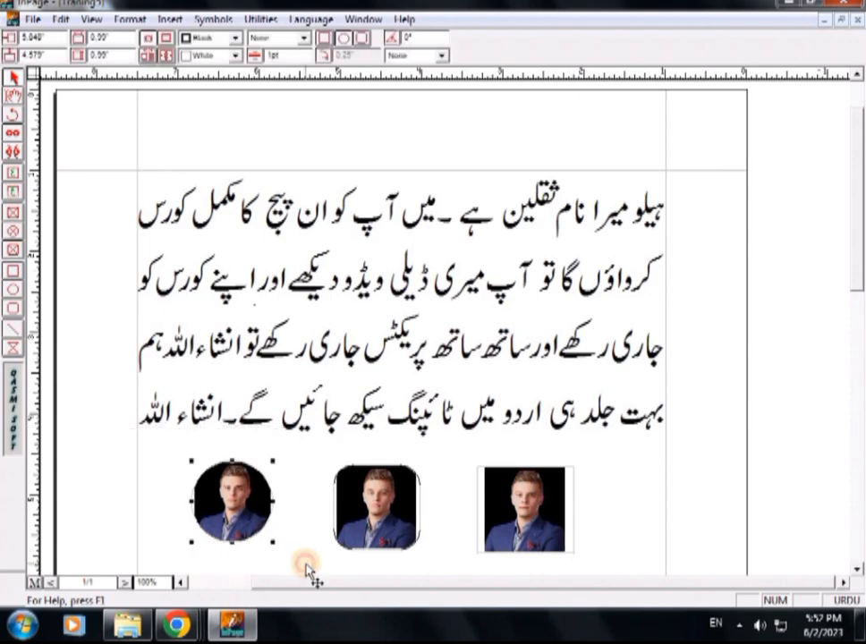
{"action": "key", "text": "Delete"}
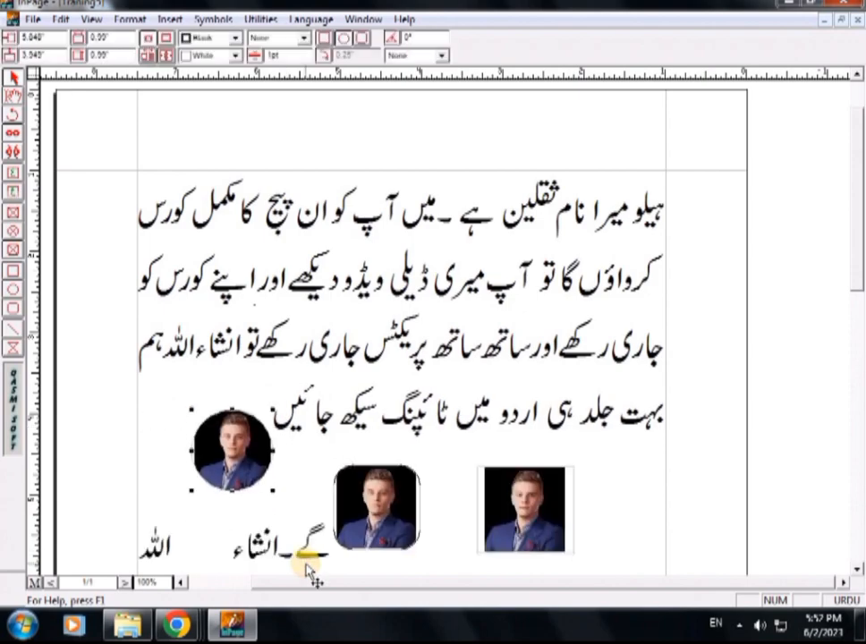
{"action": "key", "text": "ctrl+z"}
{"action": "key", "text": "ctrl+z"}
{"action": "key", "text": "ctrl+z"}
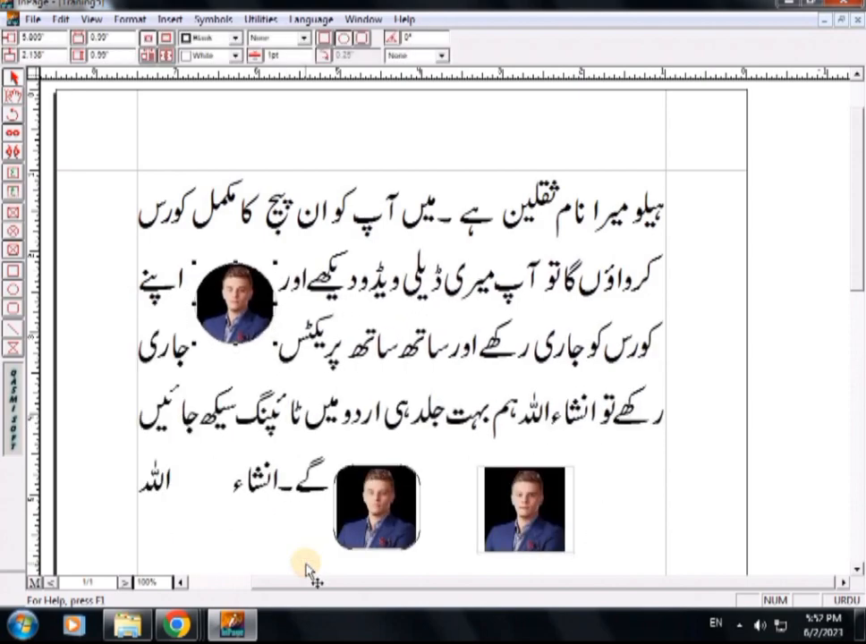
{"action": "key", "text": "ctrl+z"}
{"action": "key", "text": "ctrl+z"}
{"action": "key", "text": "ctrl+z"}
{"action": "key", "text": "ctrl+z"}
{"action": "key", "text": "ctrl+z"}
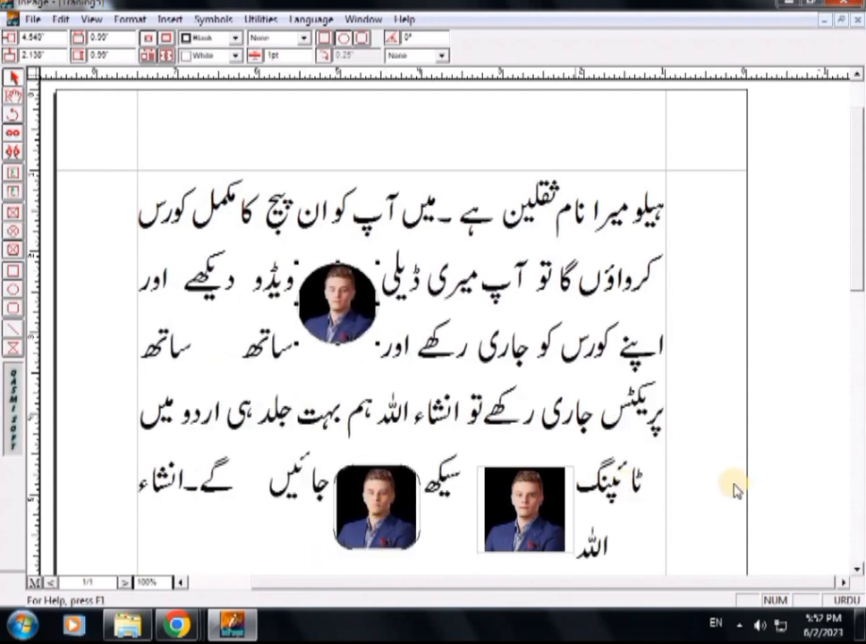
Step: Move the rounded and rectangular pictures together into the second and third text lines, beside the circular one, at about 1.39 in and 2.03 in
{"action": "left_click_drag", "start_coordinate": [735, 448], "coordinate": [315, 580]}
{"action": "key", "text": "Up"}
{"action": "key", "text": "Up"}
{"action": "key", "text": "Up"}
{"action": "key", "text": "Up"}
{"action": "key", "text": "Up"}
{"action": "key", "text": "Up"}
{"action": "key", "text": "Up"}
{"action": "key", "text": "Up"}
{"action": "key", "text": "Up"}
{"action": "key", "text": "Up"}
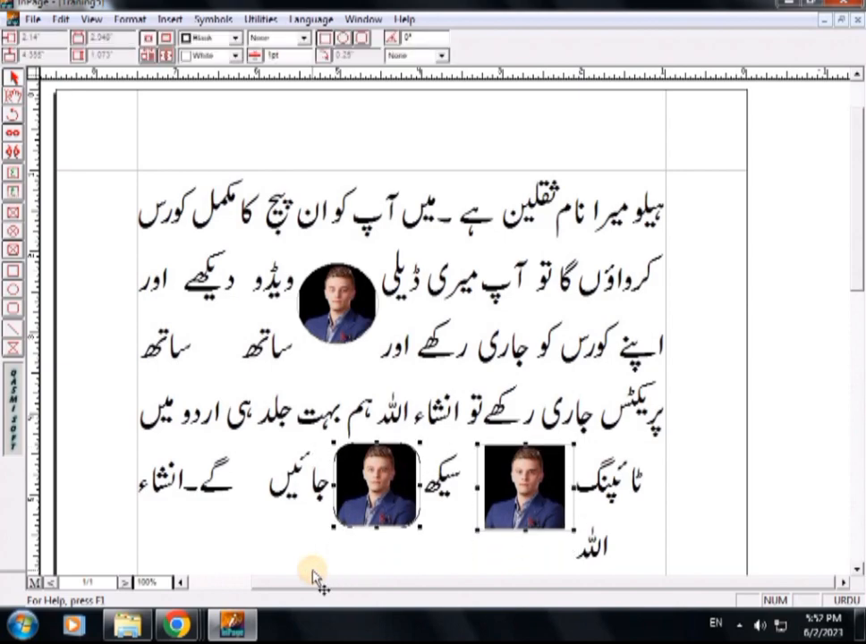
{"action": "key", "text": "Right"}
{"action": "key", "text": "Right"}
{"action": "key", "text": "Right"}
{"action": "key", "text": "Right"}
{"action": "key", "text": "Right"}
{"action": "key", "text": "Right"}
{"action": "key", "text": "Right"}
{"action": "key", "text": "Right"}
{"action": "key", "text": "Right"}
{"action": "key", "text": "Right"}
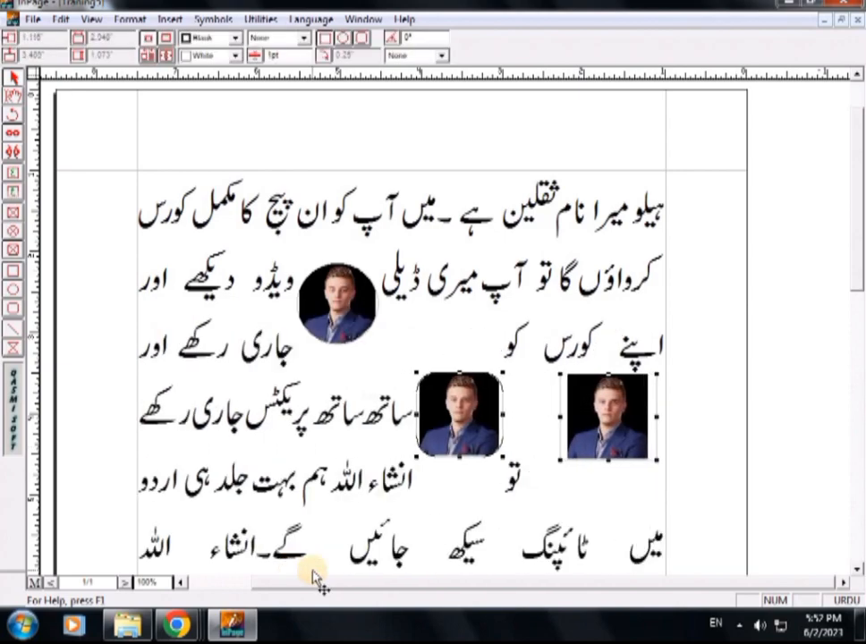
{"action": "key", "text": "Up"}
{"action": "key", "text": "Up"}
{"action": "key", "text": "Up"}
{"action": "key", "text": "Up"}
{"action": "key", "text": "Up"}
{"action": "key", "text": "Up"}
{"action": "key", "text": "Up"}
{"action": "key", "text": "Up"}
{"action": "key", "text": "Up"}
{"action": "key", "text": "Up"}
{"action": "key", "text": "Up"}
{"action": "key", "text": "Up"}
{"action": "key", "text": "Up"}
{"action": "key", "text": "Up"}
{"action": "key", "text": "Up"}
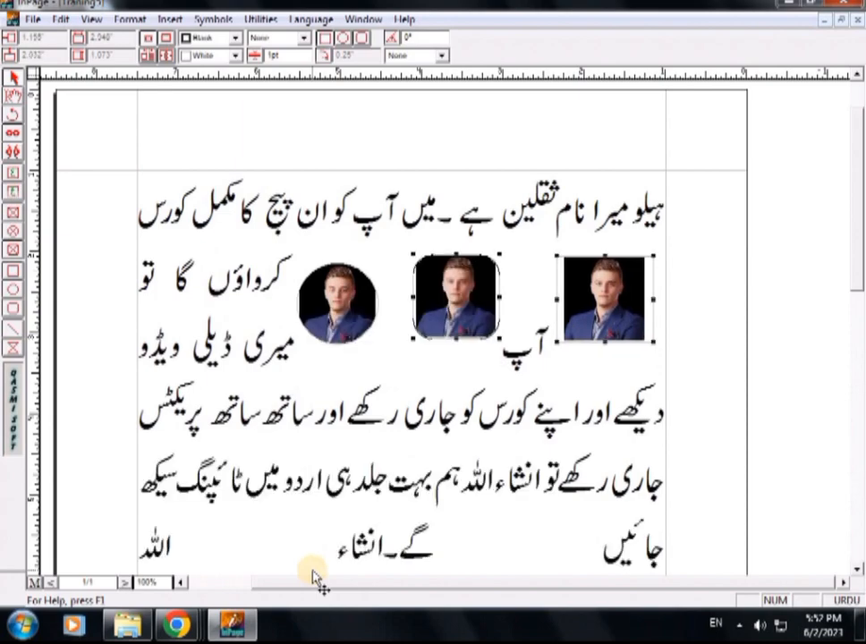
{"action": "key", "text": "Left"}
{"action": "key", "text": "Left"}
{"action": "key", "text": "Left"}
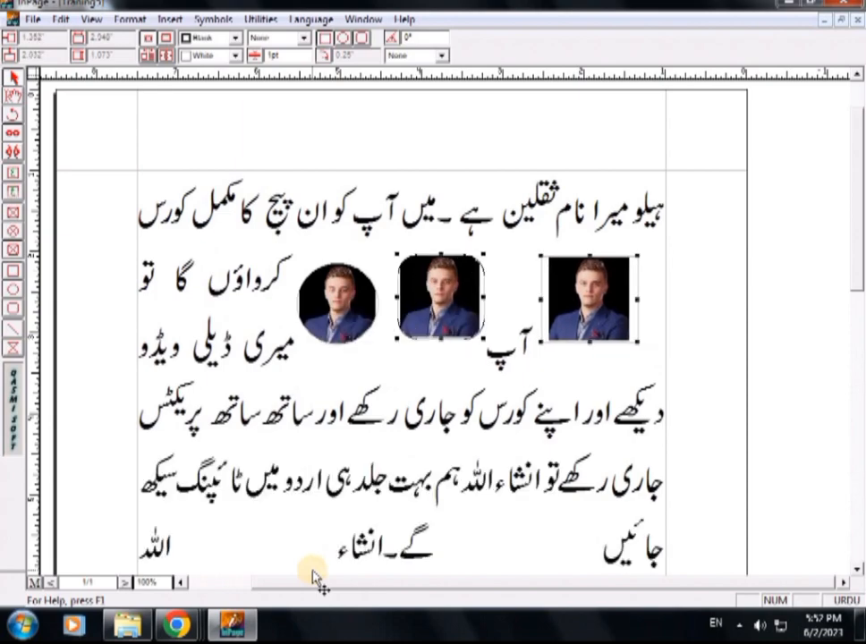
{"action": "key", "text": "Left"}
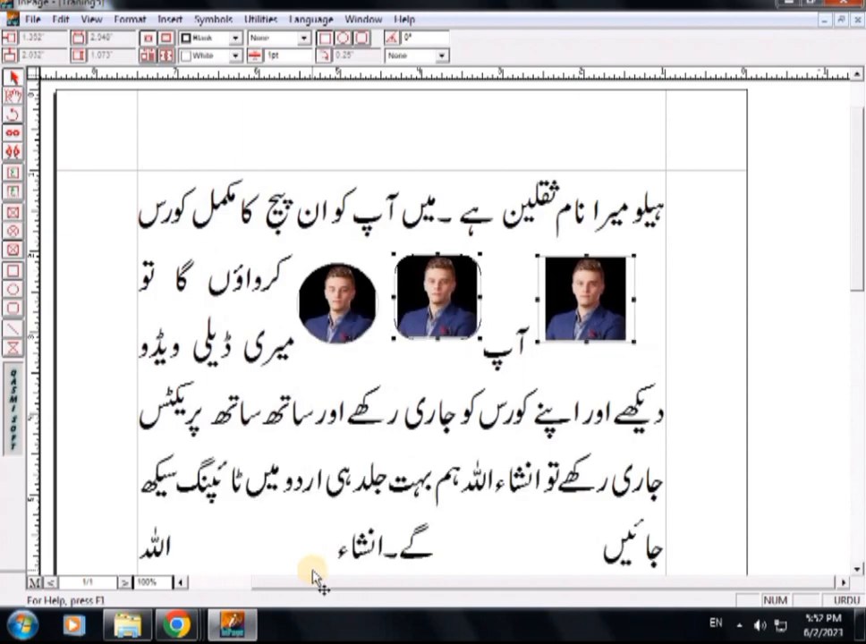
Step: Move the rounded and rectangular pictures together straight down below the last text line, to about 5.38 in vertically
{"action": "key", "text": "Down"}
{"action": "key", "text": "Down"}
{"action": "key", "text": "Down"}
{"action": "key", "text": "Down"}
{"action": "key", "text": "Down"}
{"action": "key", "text": "Down"}
{"action": "key", "text": "Down"}
{"action": "key", "text": "Down"}
{"action": "key", "text": "Down"}
{"action": "key", "text": "Down"}
{"action": "key", "text": "Down"}
{"action": "key", "text": "Down"}
{"action": "key", "text": "Down"}
{"action": "key", "text": "Down"}
{"action": "key", "text": "Down"}
{"action": "key", "text": "Down"}
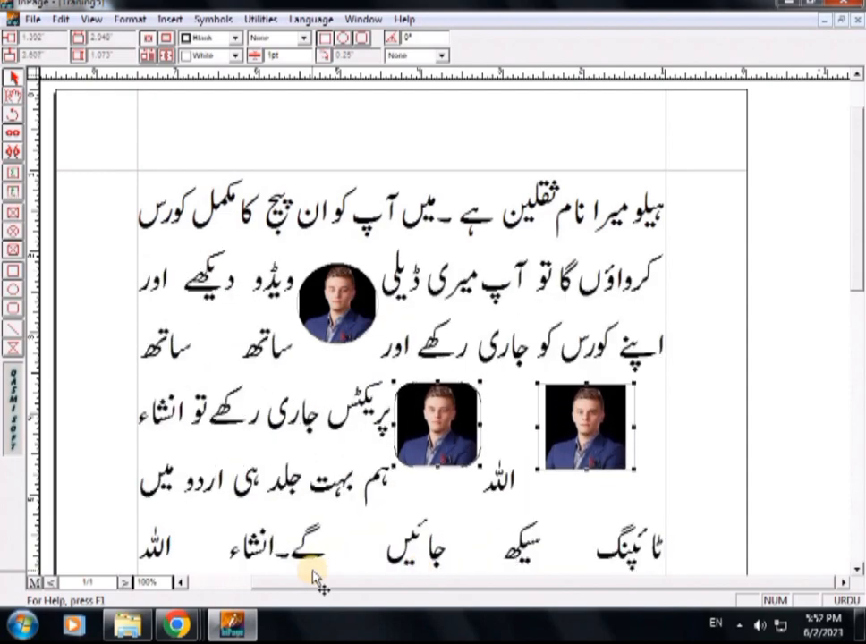
{"action": "key", "text": "Down"}
{"action": "key", "text": "Down"}
{"action": "key", "text": "Down"}
{"action": "key", "text": "Down"}
{"action": "key", "text": "Down"}
{"action": "key", "text": "Down"}
{"action": "key", "text": "Down"}
{"action": "key", "text": "Down"}
{"action": "key", "text": "Down"}
{"action": "key", "text": "Down"}
{"action": "key", "text": "Down"}
{"action": "key", "text": "Down"}
{"action": "key", "text": "Down"}
{"action": "key", "text": "Down"}
{"action": "key", "text": "Down"}
{"action": "key", "text": "Down"}
{"action": "key", "text": "Down"}
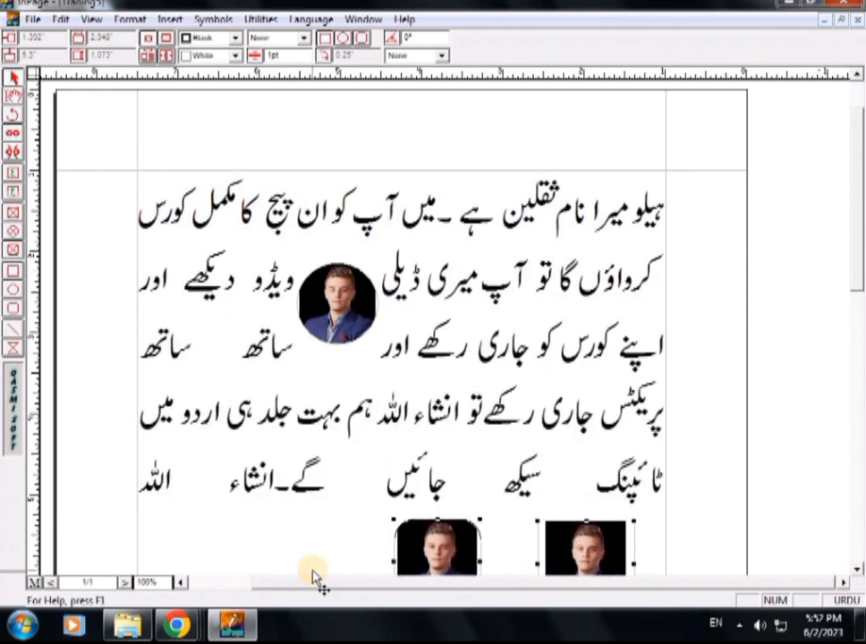
{"action": "key", "text": "Down"}
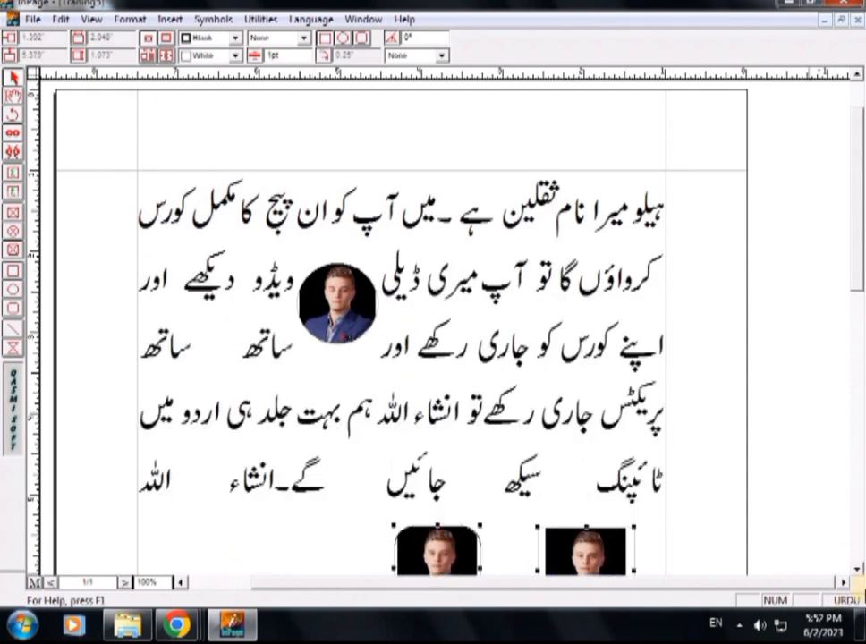
Step: Move the circular picture down below the text, level with the other two pictures, at about 5.06 in horizontally and 5.41 in vertically
{"action": "left_click", "coordinate": [858, 571]}
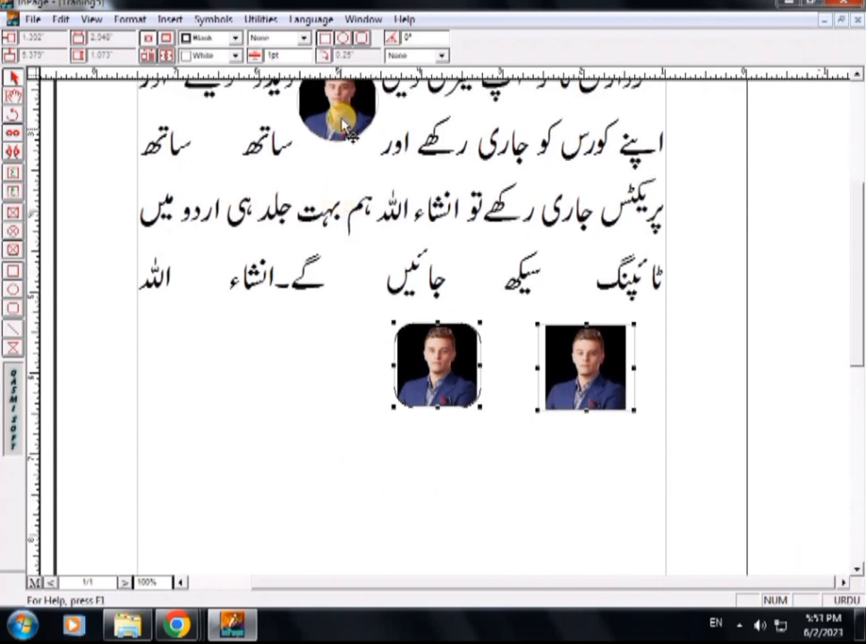
{"action": "left_click", "coordinate": [857, 77]}
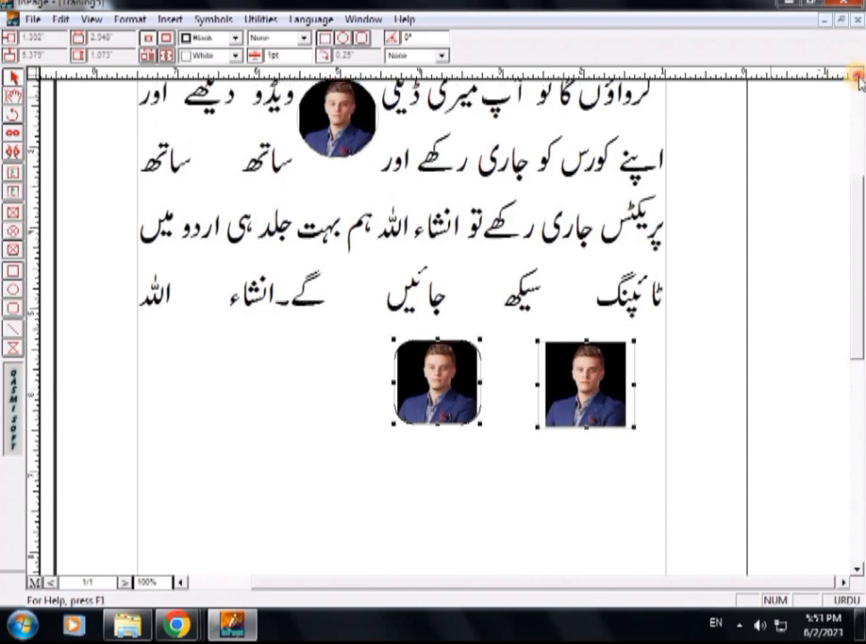
{"action": "left_click_drag", "start_coordinate": [90, 130], "coordinate": [450, 337]}
{"action": "key", "text": "Delete"}
{"action": "key", "text": "ctrl+z"}
{"action": "key", "text": "ctrl+z"}
{"action": "key", "text": "ctrl+z"}
{"action": "key", "text": "ctrl+z"}
{"action": "key", "text": "ctrl+z"}
{"action": "key", "text": "ctrl+z"}
{"action": "key", "text": "ctrl+z"}
{"action": "key", "text": "ctrl+z"}
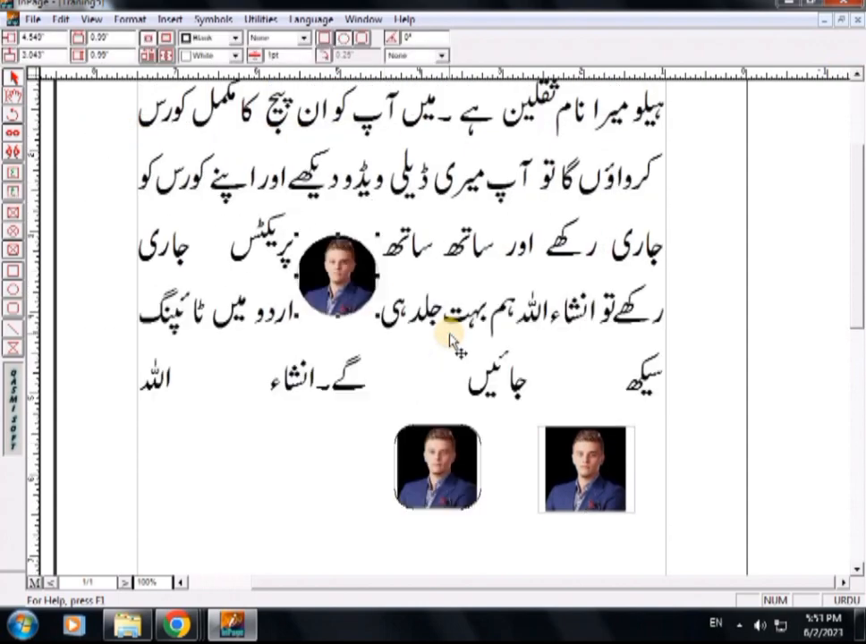
{"action": "key", "text": "ctrl+z"}
{"action": "key", "text": "ctrl+z"}
{"action": "key", "text": "ctrl+z"}
{"action": "key", "text": "ctrl+z"}
{"action": "key", "text": "ctrl+z"}
{"action": "key", "text": "ctrl+z"}
{"action": "key", "text": "ctrl+z"}
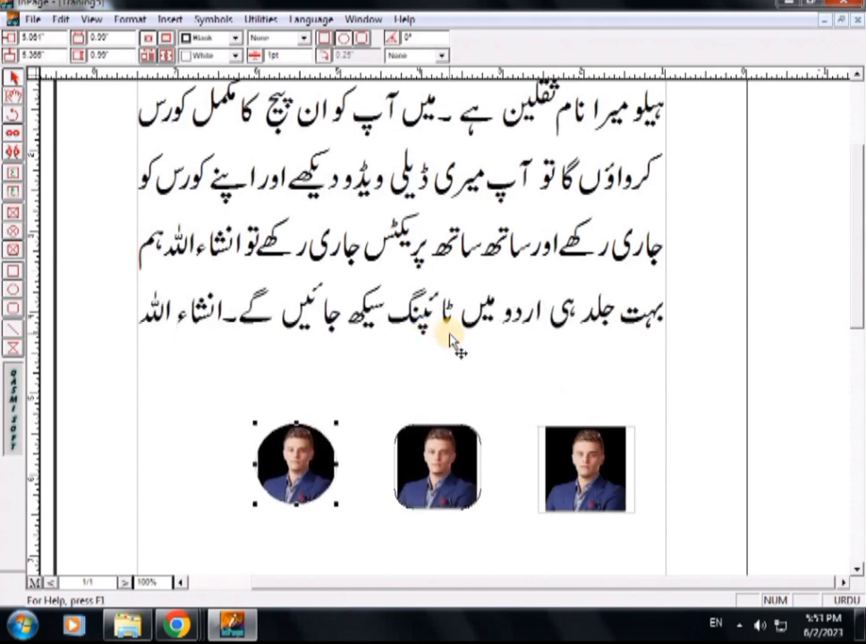
{"action": "key", "text": "ctrl+z"}
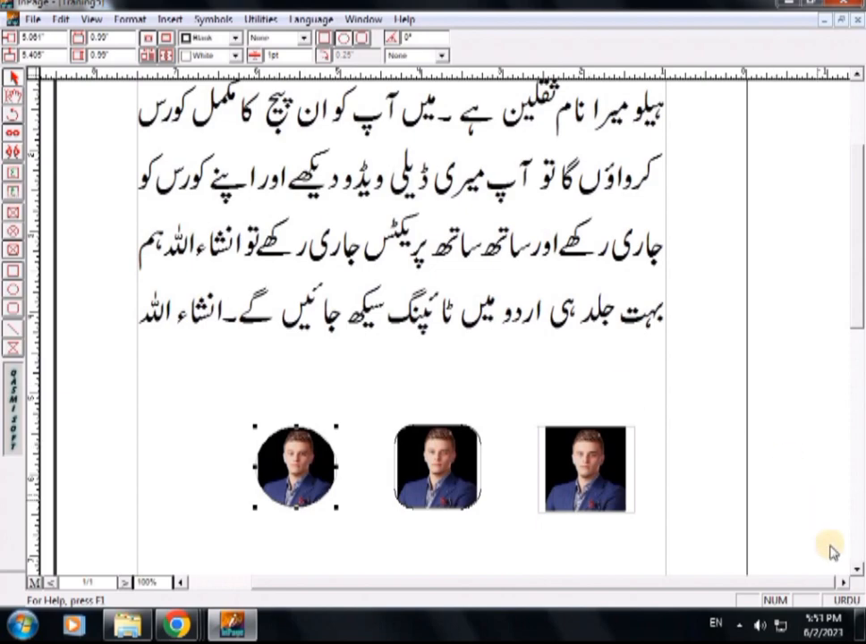
{"action": "scroll", "coordinate": [857, 571], "scroll_direction": "down", "scroll_amount": 5}
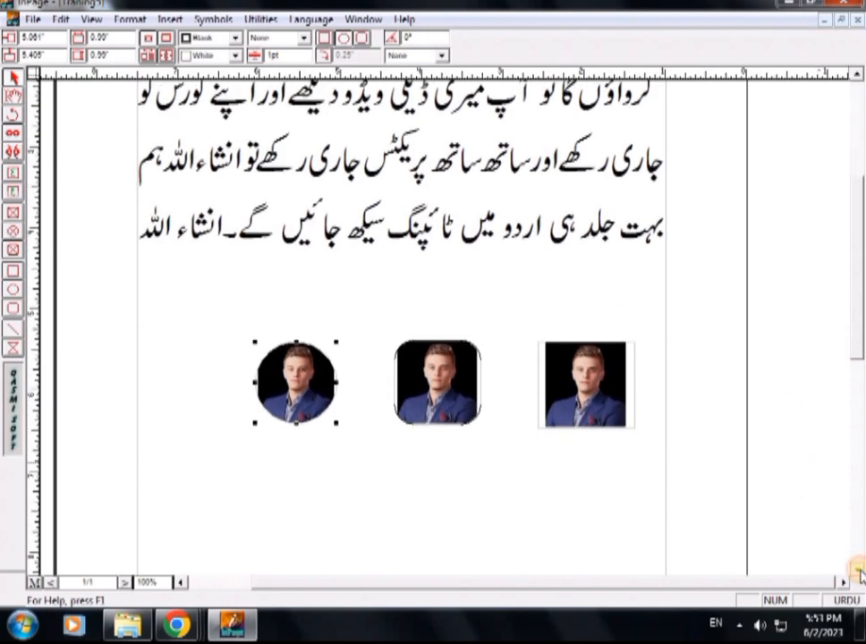
{"action": "scroll", "coordinate": [857, 571], "scroll_direction": "down", "scroll_amount": 2}
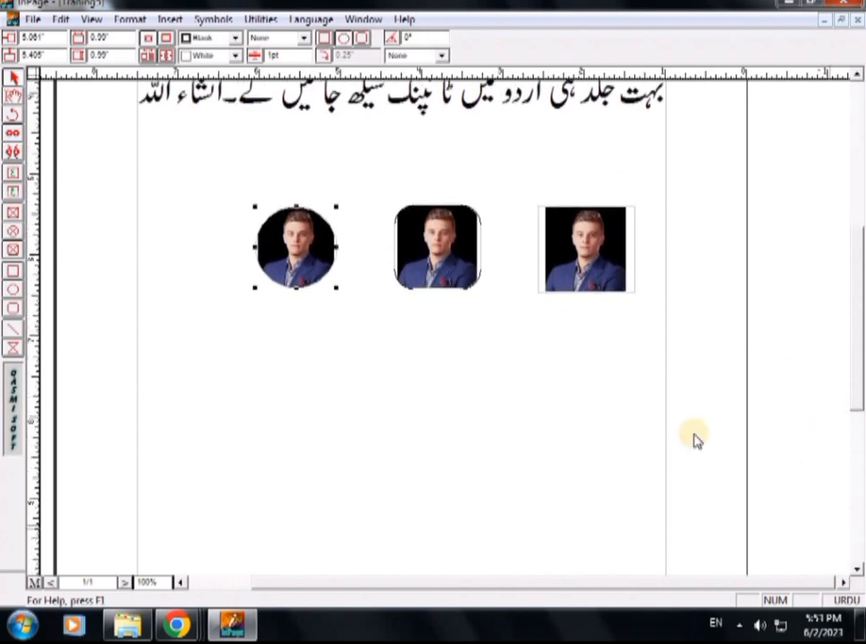
{"action": "scroll", "coordinate": [857, 77], "scroll_direction": "up", "scroll_amount": 10}
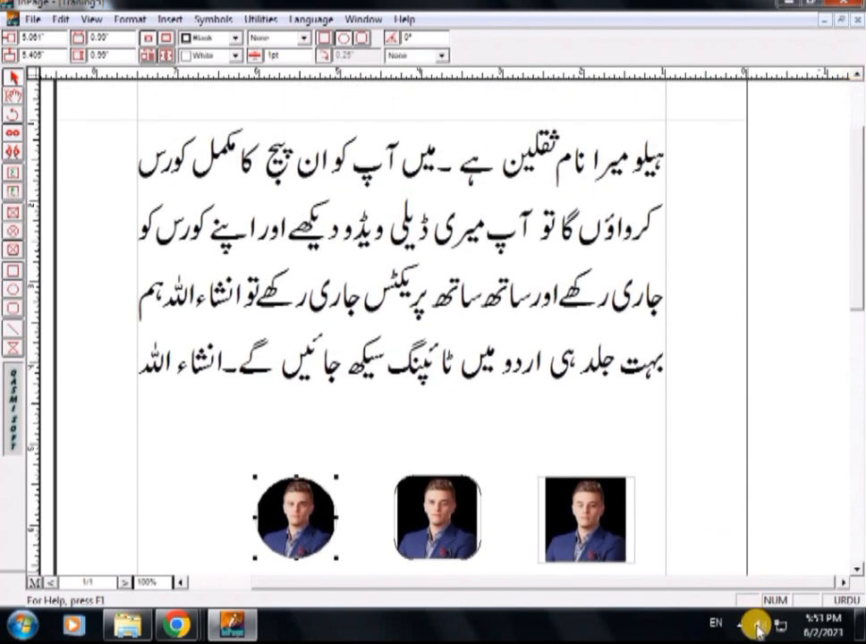
{"action": "left_click", "coordinate": [567, 552]}
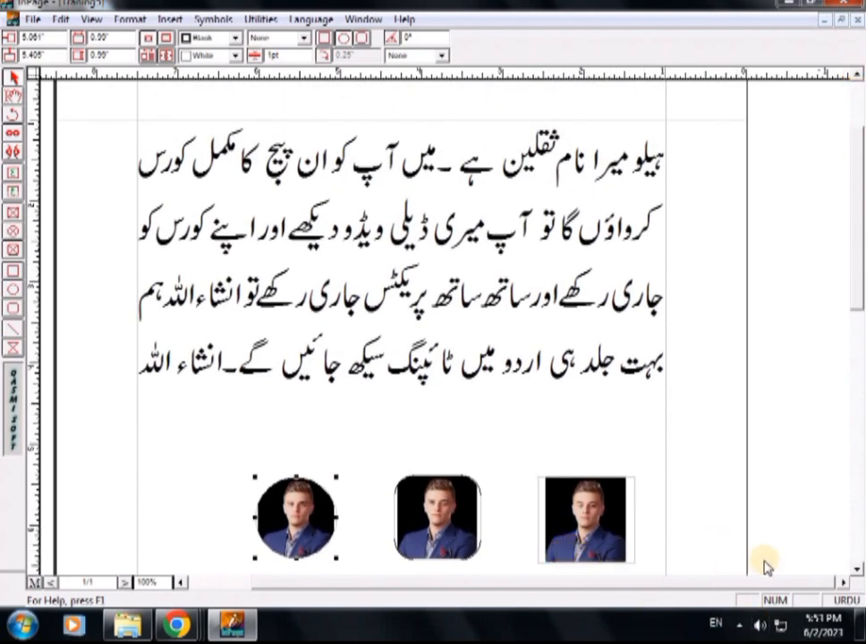